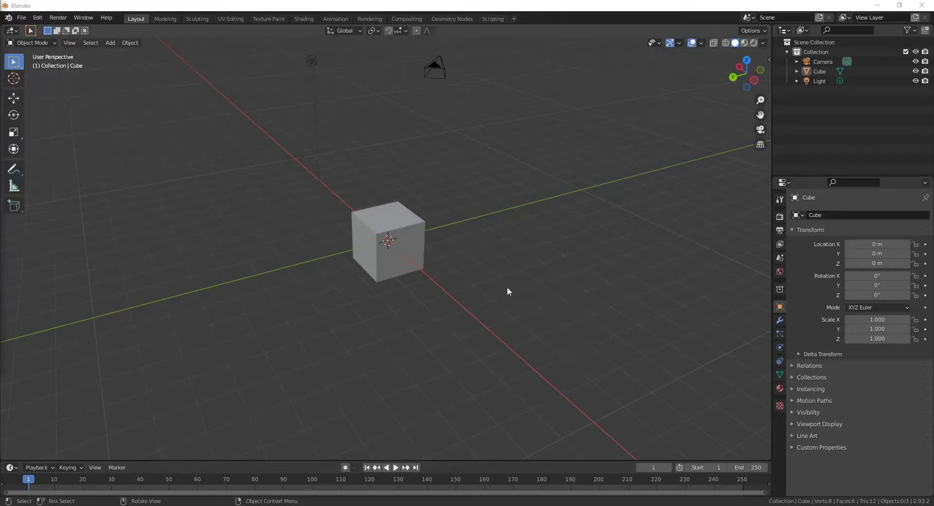
# Step: Select the default cube and examine it from the right, back and top orthographic viewpoints
pyautogui.click(396, 222)
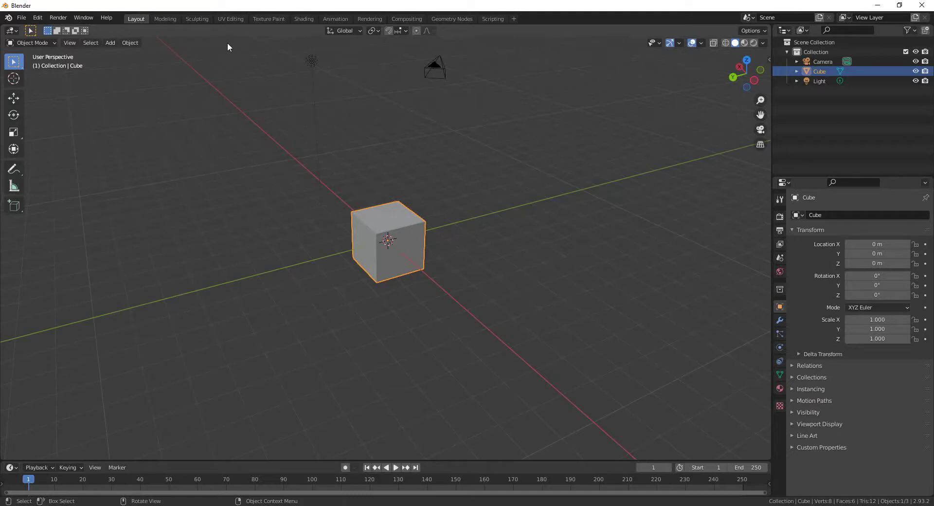
pyautogui.click(109, 43)
pyautogui.moveTo(79, 42)
pyautogui.click(738, 68)
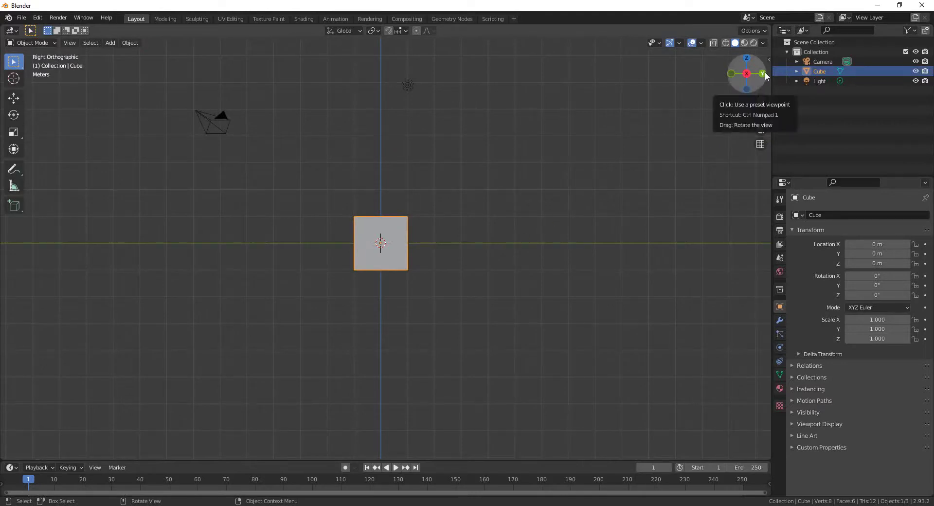
pyautogui.moveTo(762, 74); pyautogui.dragTo(763, 79)
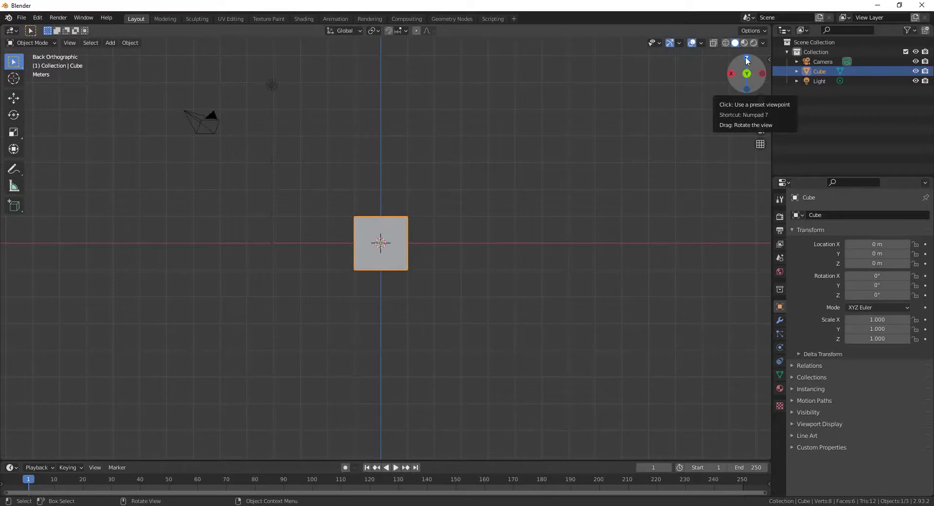
pyautogui.click(747, 60)
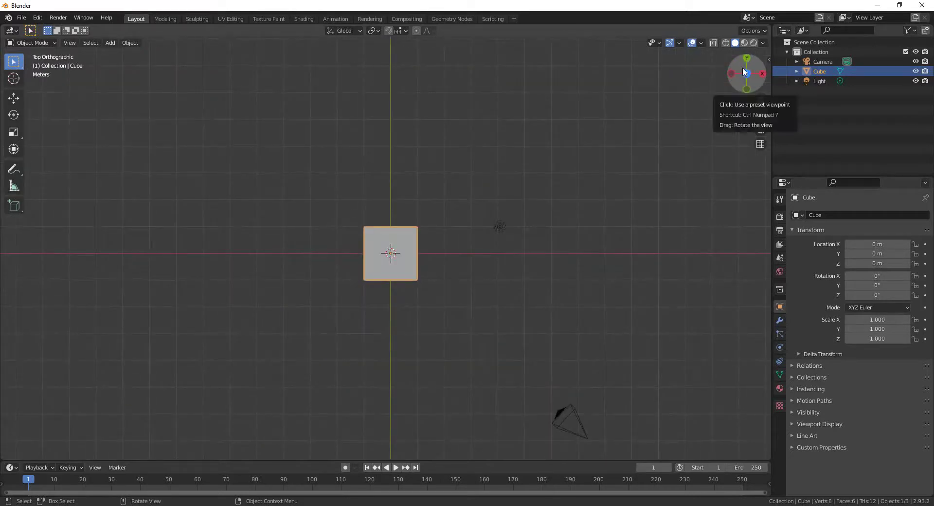
pyautogui.scroll(3, 434, 228)
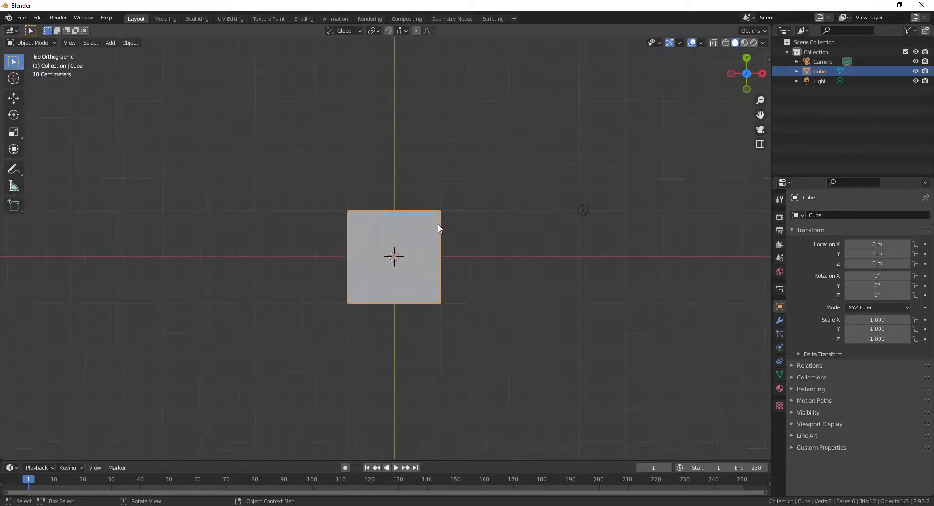
pyautogui.scroll(-2, 644, 161)
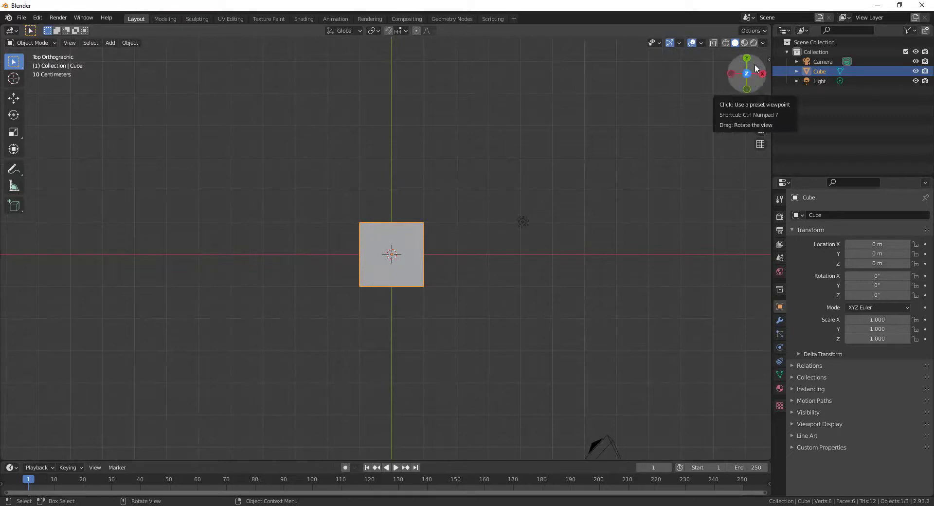
pyautogui.moveTo(753, 82)
pyautogui.mouseDown()
pyautogui.moveTo(690, 43)
pyautogui.moveTo(708, 416)
pyautogui.moveTo(729, 387)
pyautogui.moveTo(770, 384)
pyautogui.moveTo(48, 404)
pyautogui.moveTo(756, 68)
pyautogui.mouseUp()
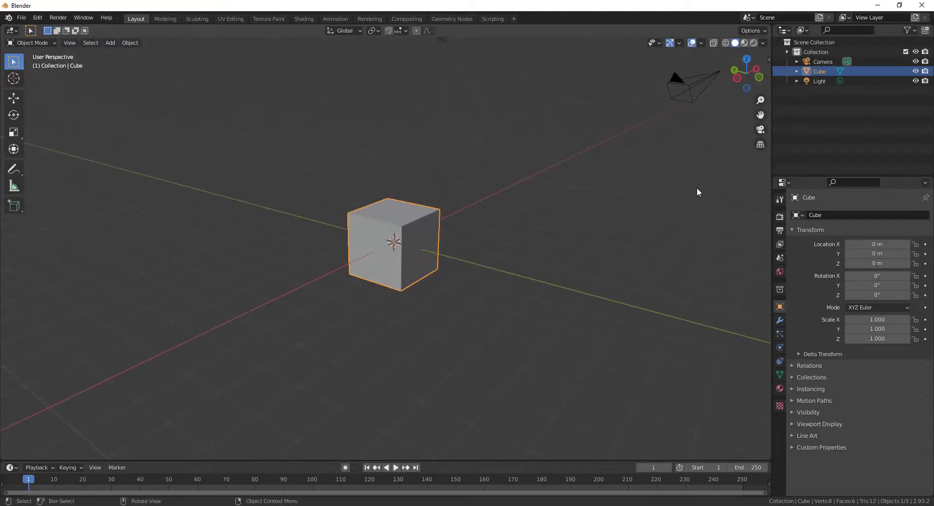
pyautogui.click(754, 129)
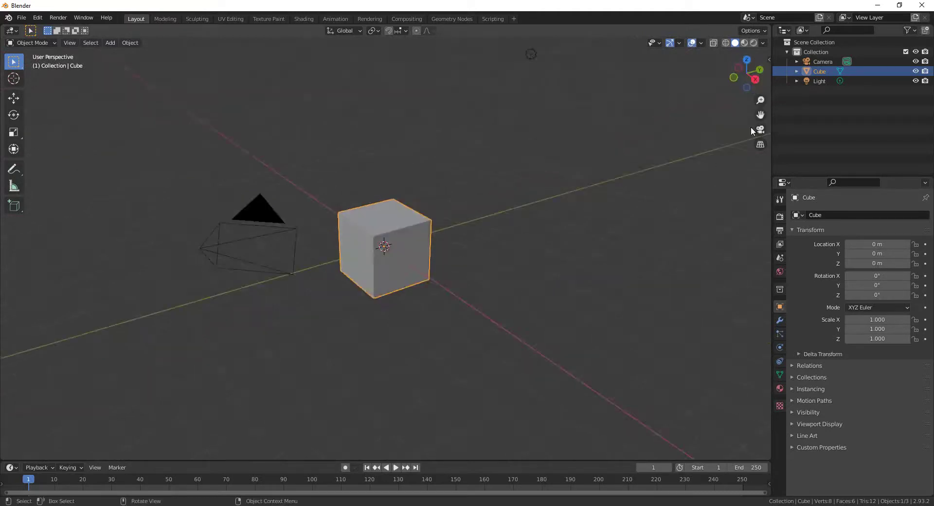
# Step: Examine the cube from the left and right orthographic viewpoints and close up from angled perspective viewpoints
pyautogui.click(739, 67)
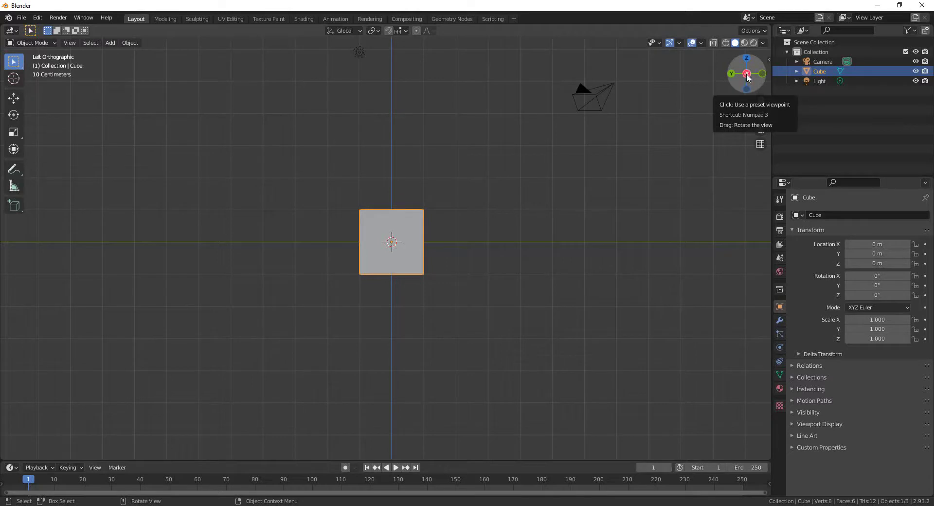
pyautogui.click(747, 75)
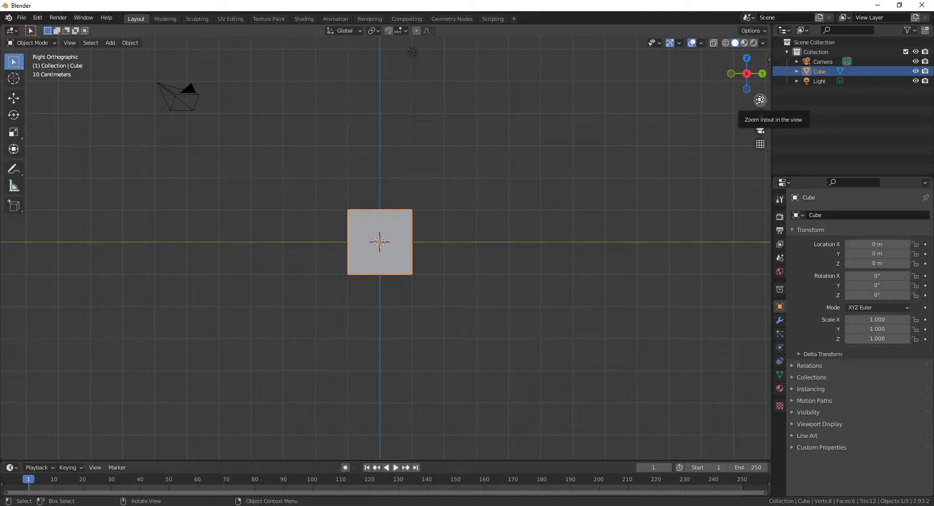
pyautogui.moveTo(760, 100); pyautogui.dragTo(693, 122)
pyautogui.moveTo(737, 82); pyautogui.dragTo(762, 100)
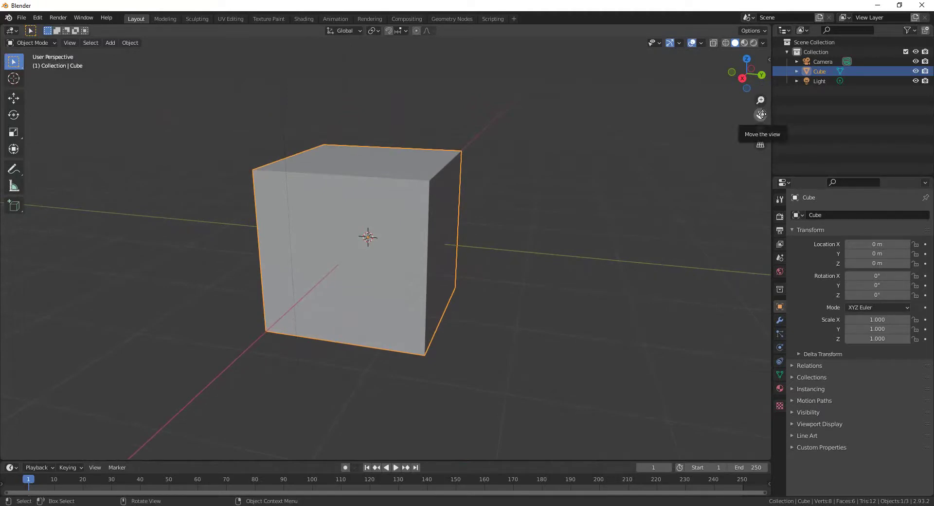
pyautogui.moveTo(762, 116); pyautogui.dragTo(73, 100)
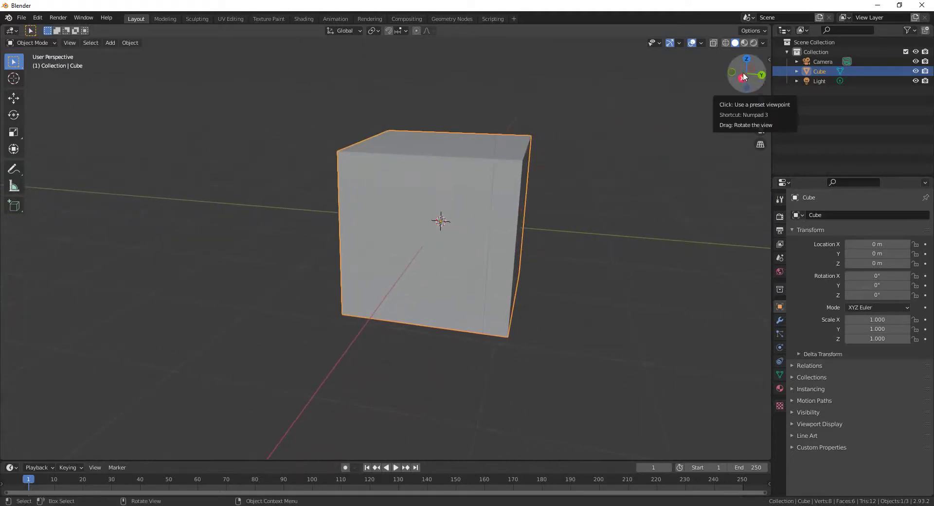
pyautogui.moveTo(746, 74); pyautogui.dragTo(51, 72)
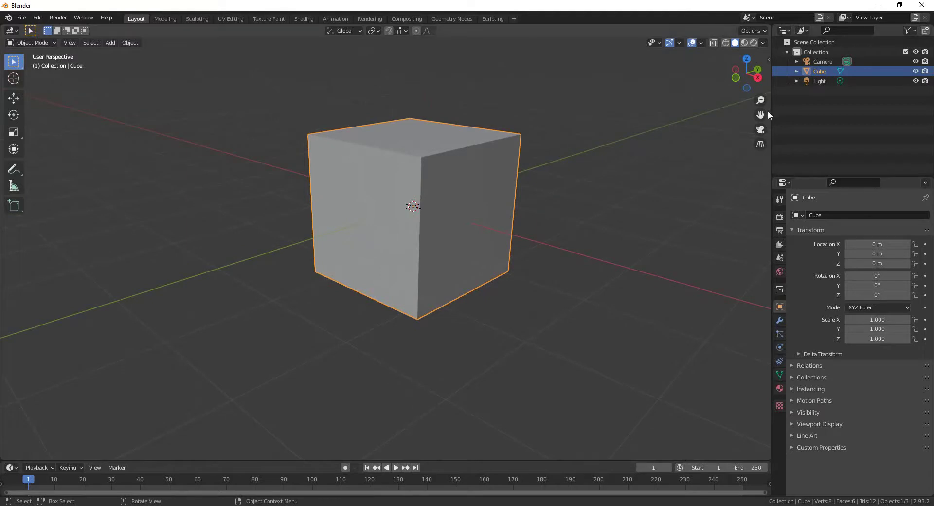
pyautogui.moveTo(761, 115)
pyautogui.mouseDown()
pyautogui.moveTo(122, 104)
pyautogui.moveTo(65, 127)
pyautogui.moveTo(630, 130)
pyautogui.moveTo(515, 140)
pyautogui.moveTo(762, 117)
pyautogui.mouseUp()
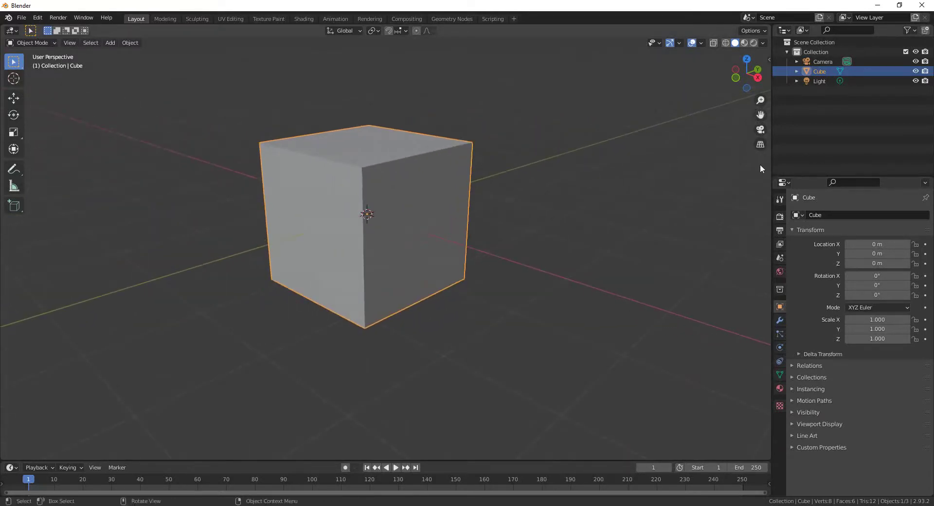
# Step: View the cube through the scene camera and deselect it, checking the camera view against a free perspective view
pyautogui.click(761, 129)
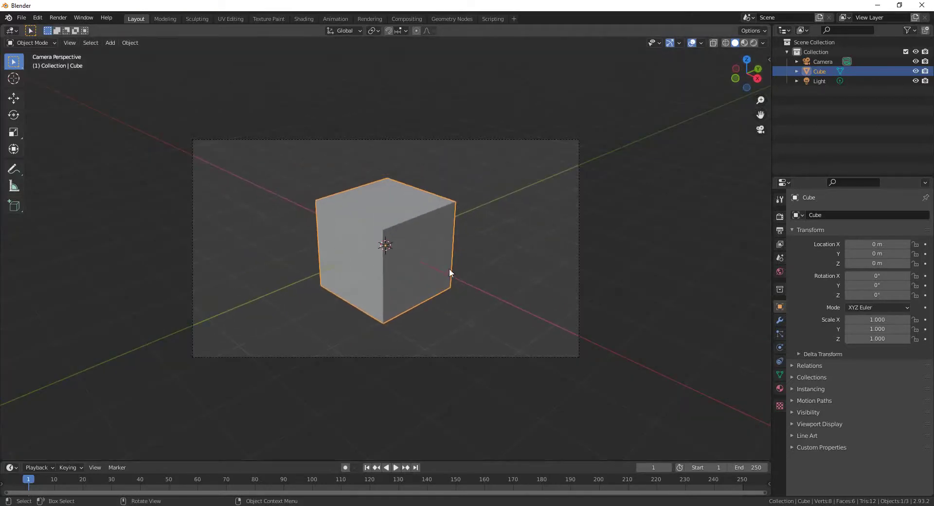
pyautogui.click(652, 192)
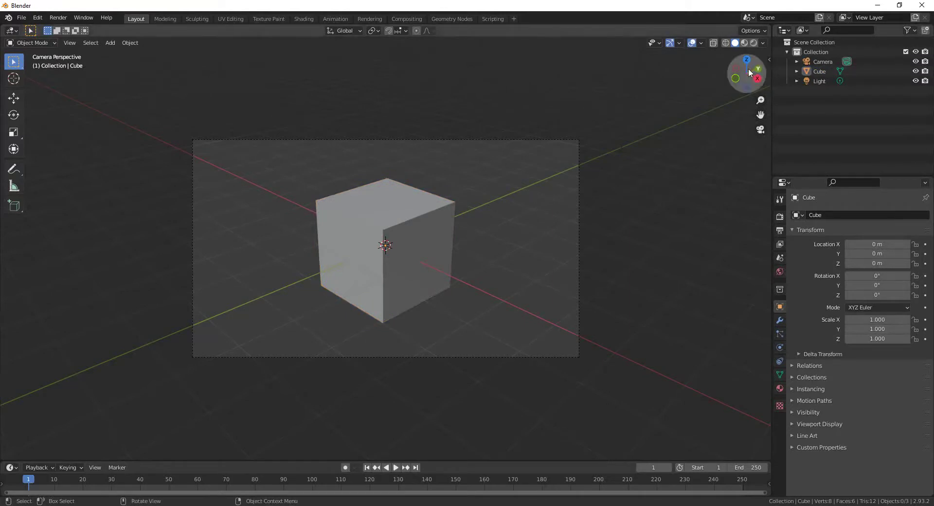
pyautogui.moveTo(749, 74)
pyautogui.mouseDown()
pyautogui.moveTo(710, 96)
pyautogui.moveTo(638, 69)
pyautogui.moveTo(492, 53)
pyautogui.moveTo(749, 73)
pyautogui.mouseUp()
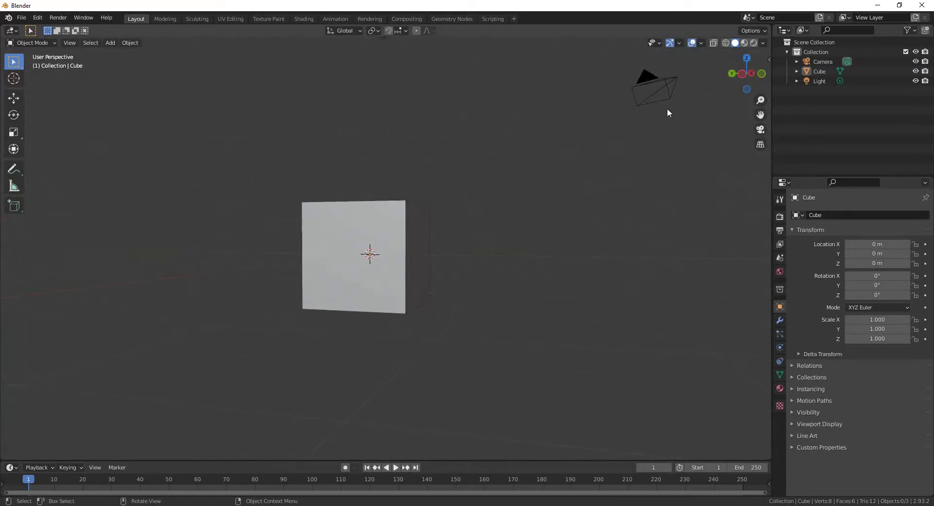
pyautogui.click(761, 132)
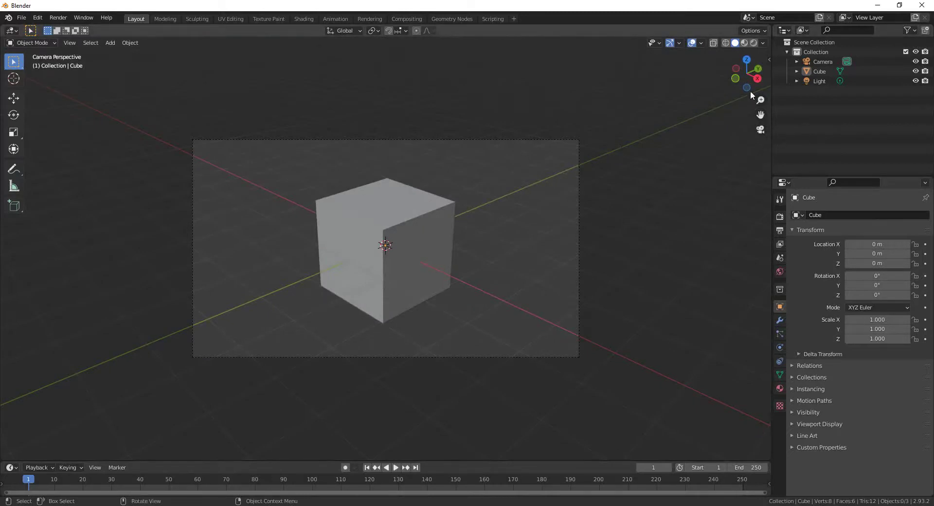
pyautogui.moveTo(746, 70); pyautogui.dragTo(515, 182)
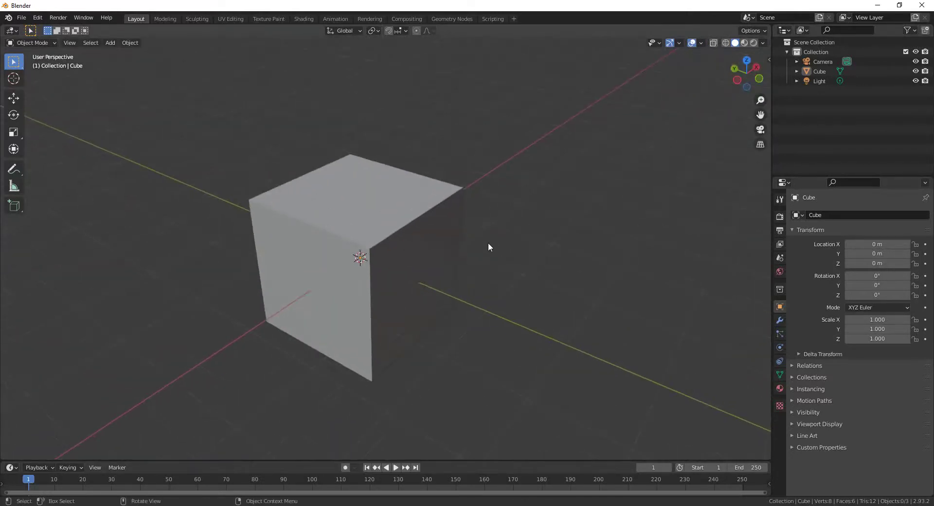
# Step: Compare the cube in orthographic and perspective projection from an angled viewpoint
pyautogui.moveTo(747, 73); pyautogui.dragTo(735, 56)
pyautogui.scroll(4, 459, 258)
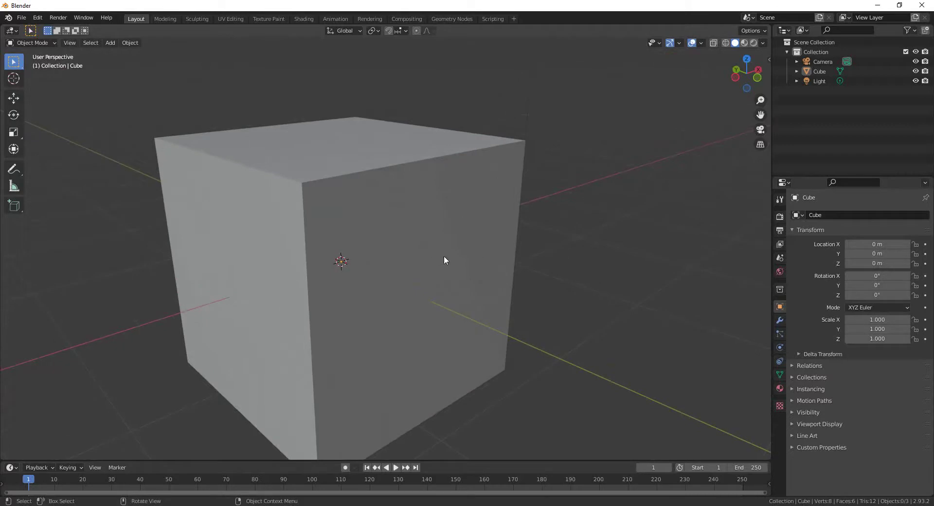
pyautogui.scroll(-3, 534, 240)
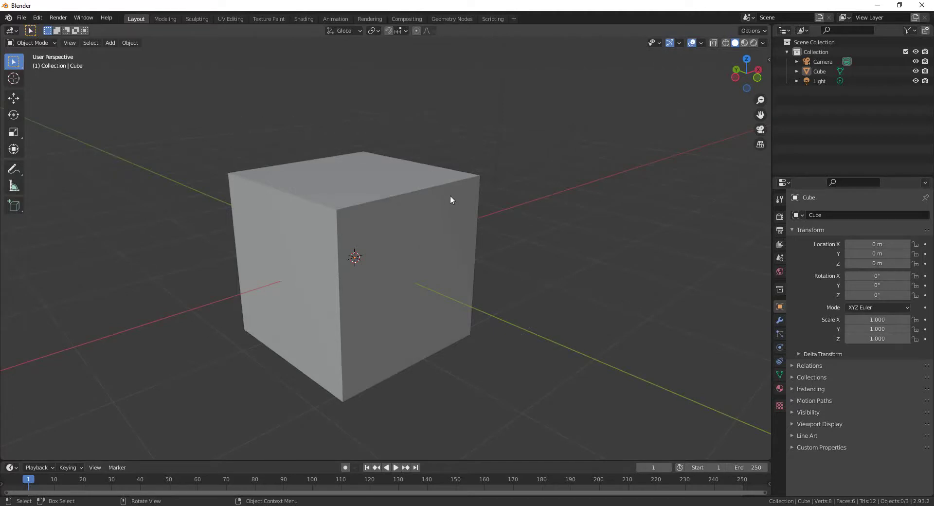
pyautogui.scroll(-2, 507, 192)
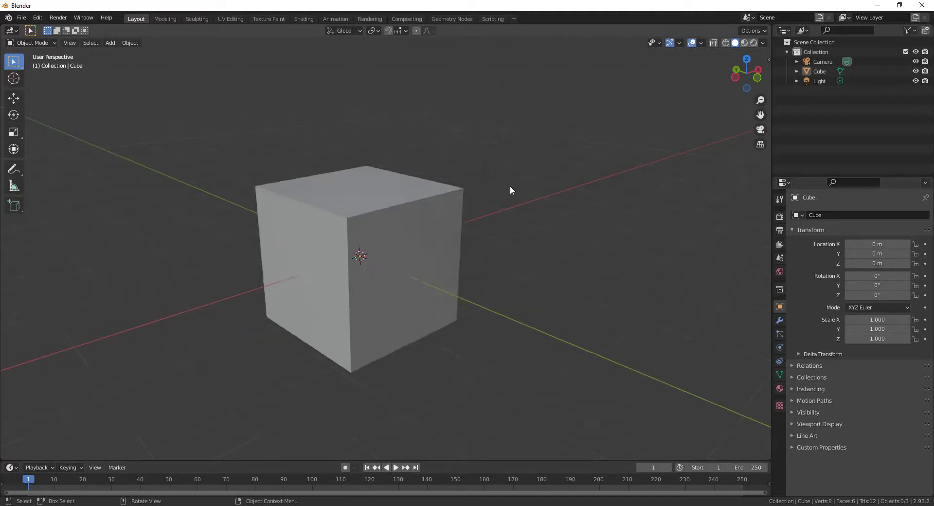
pyautogui.click(761, 145)
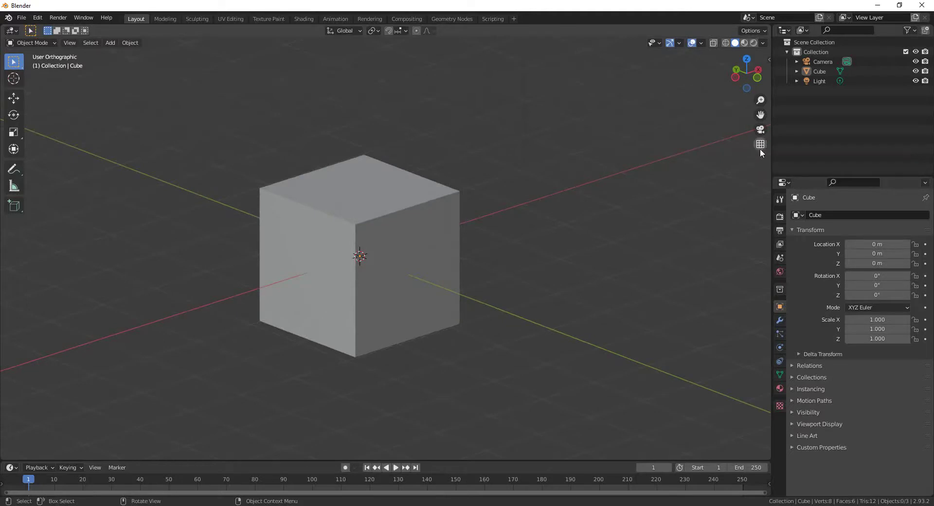
pyautogui.click(760, 145)
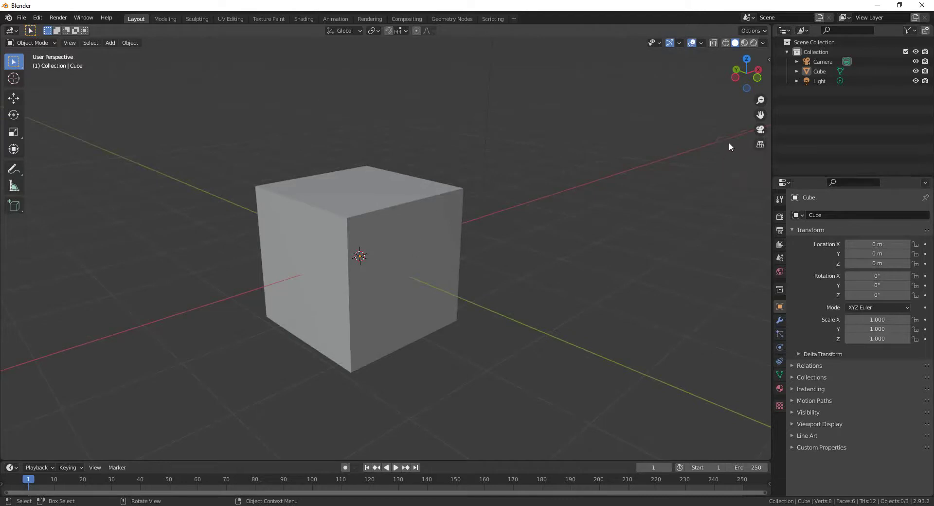
pyautogui.click(762, 145)
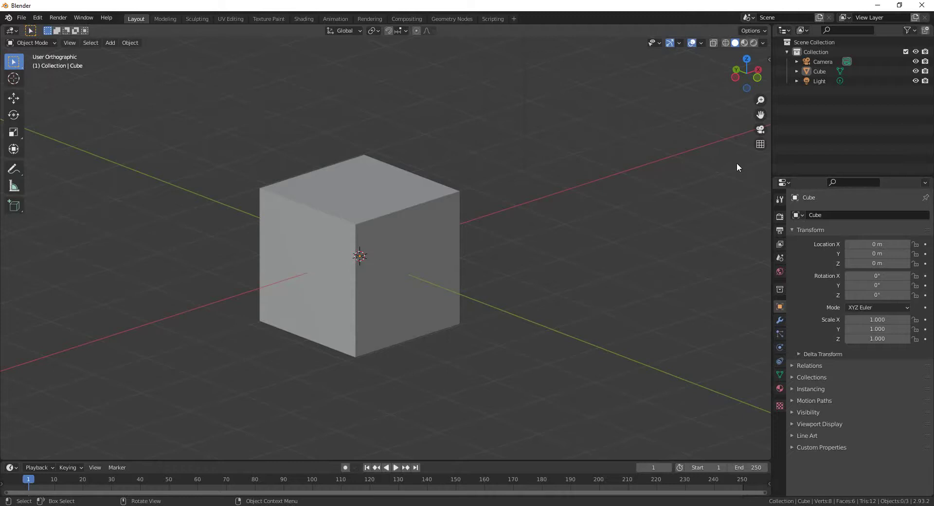
pyautogui.click(761, 144)
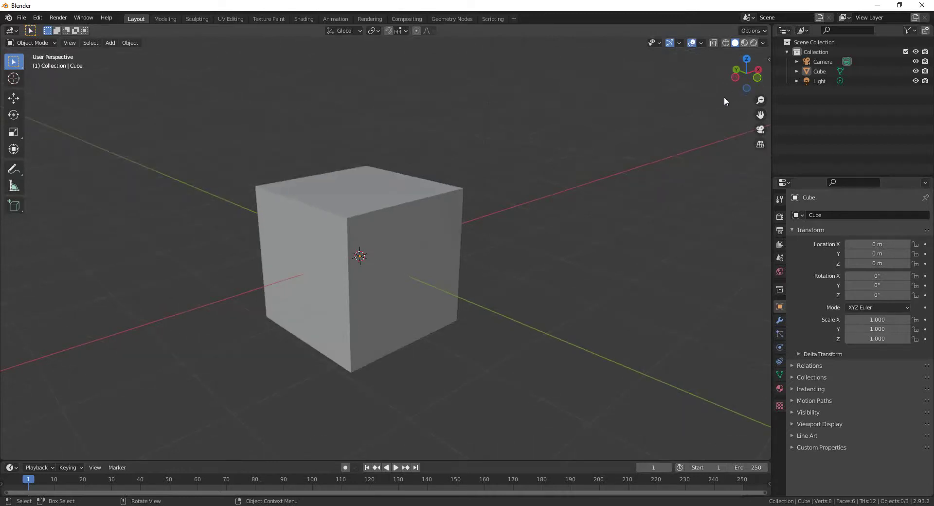
# Step: Examine the cube from the right and from the top, switch to perspective projection and return to an angled view
pyautogui.click(760, 73)
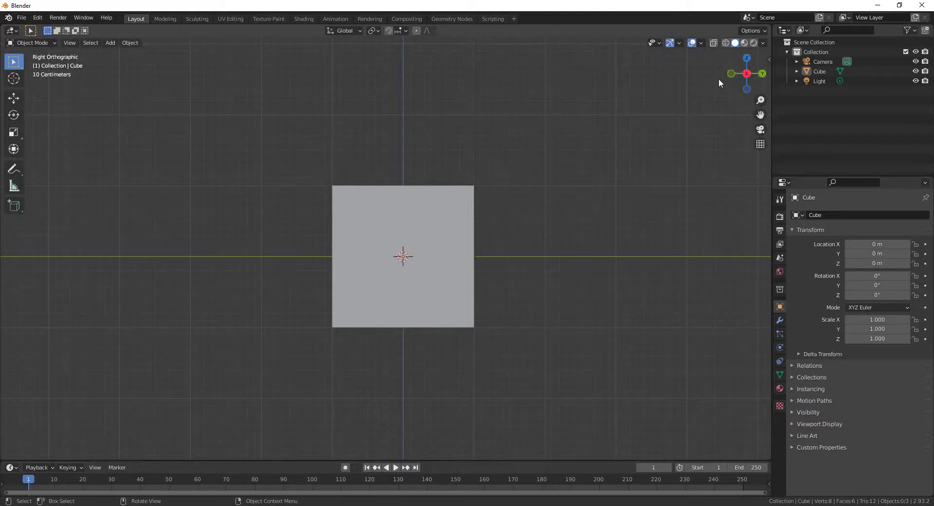
pyautogui.click(746, 57)
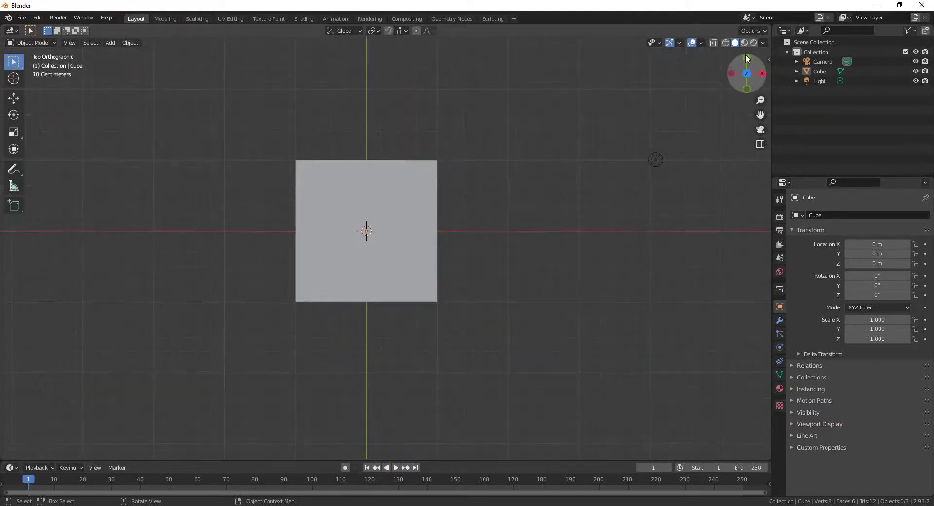
pyautogui.click(761, 146)
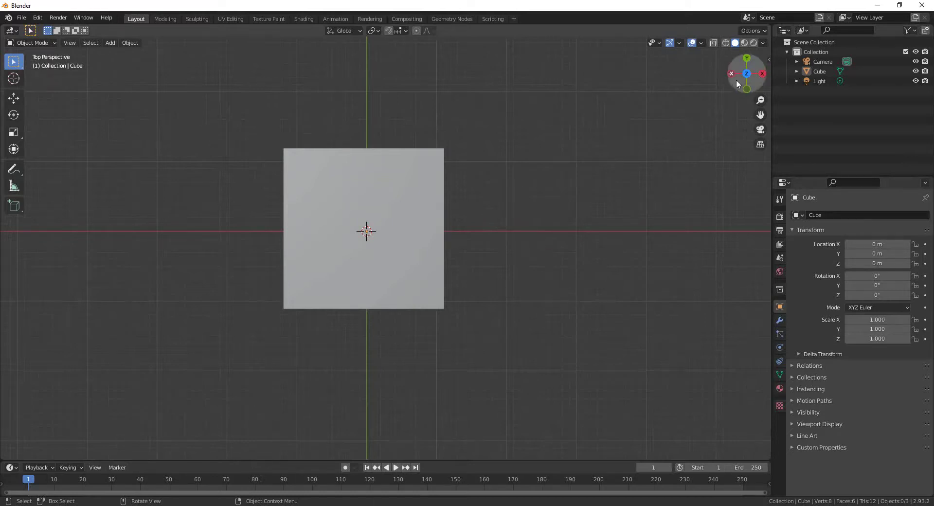
pyautogui.moveTo(736, 79)
pyautogui.mouseDown()
pyautogui.moveTo(743, 56)
pyautogui.moveTo(723, 85)
pyautogui.moveTo(726, 102)
pyautogui.moveTo(734, 81)
pyautogui.mouseUp()
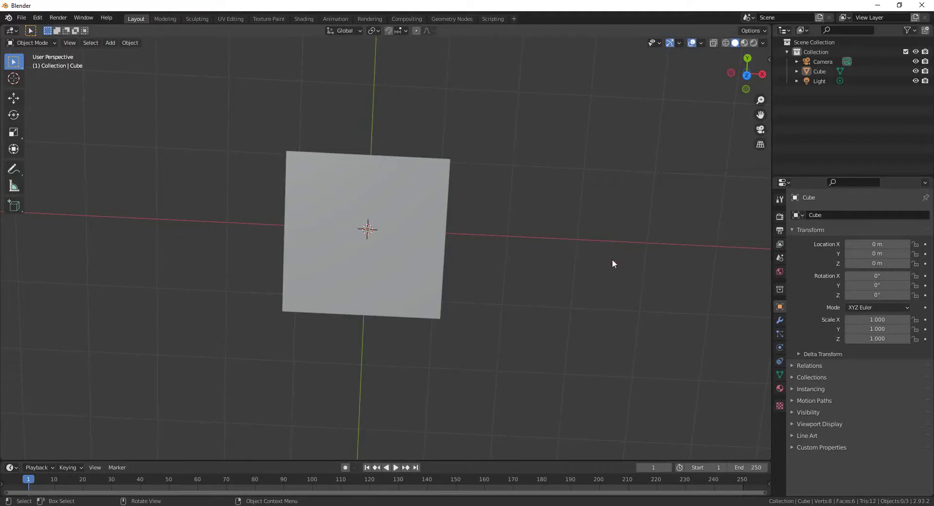
pyautogui.moveTo(740, 79); pyautogui.dragTo(677, 229)
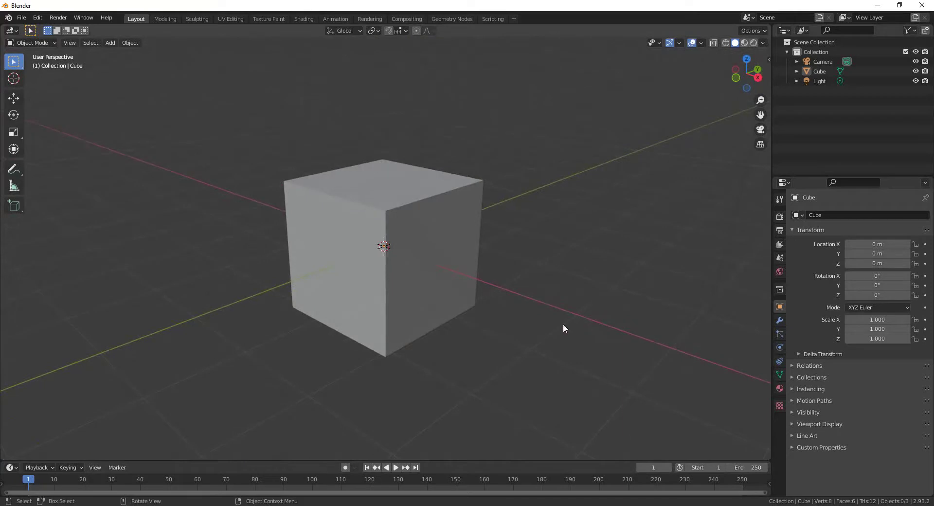